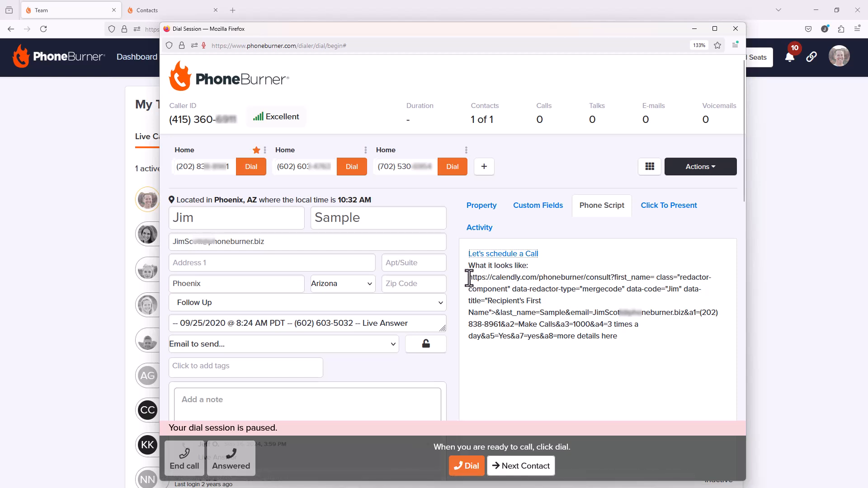
Select the script's Calendly URL and review the contact's custom field values
drag(468, 280, 618, 338)
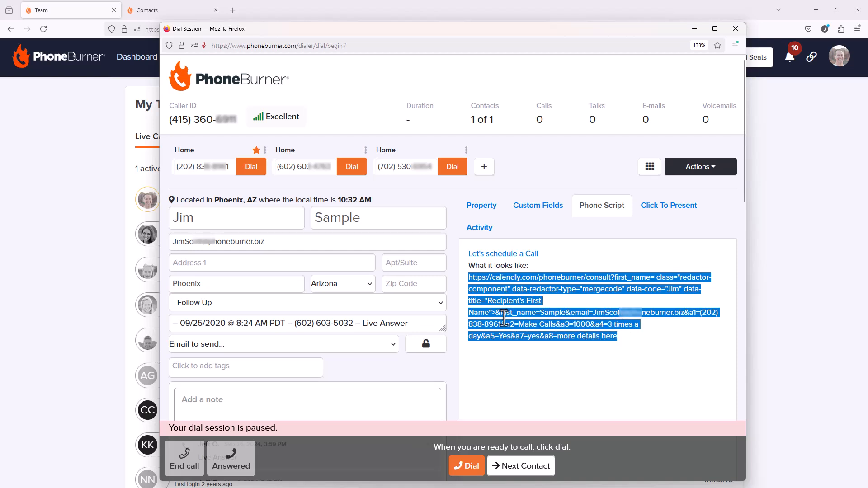
click(538, 206)
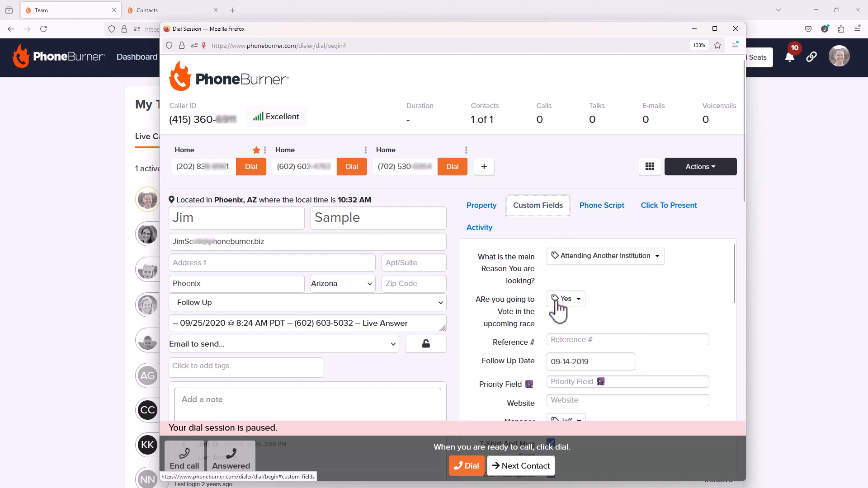
scroll(560, 317, down, 5)
scroll(569, 325, down, 5)
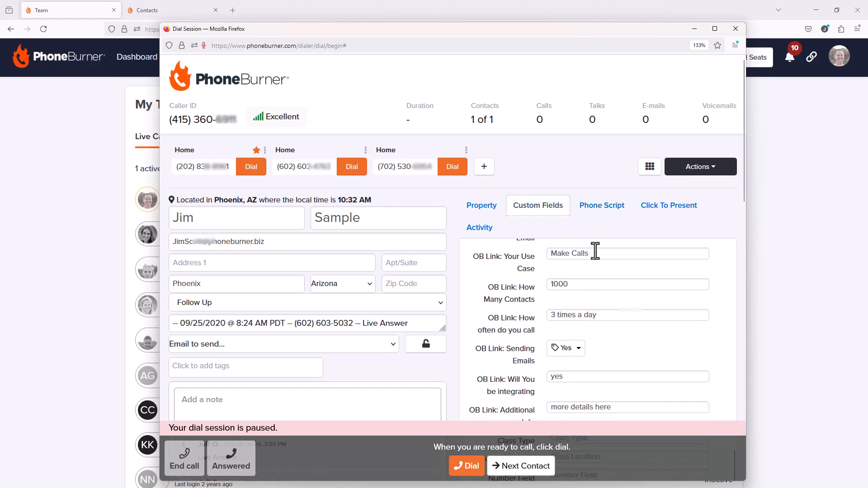
Back in the Phone Script, follow the Let's schedule a Call link
click(605, 206)
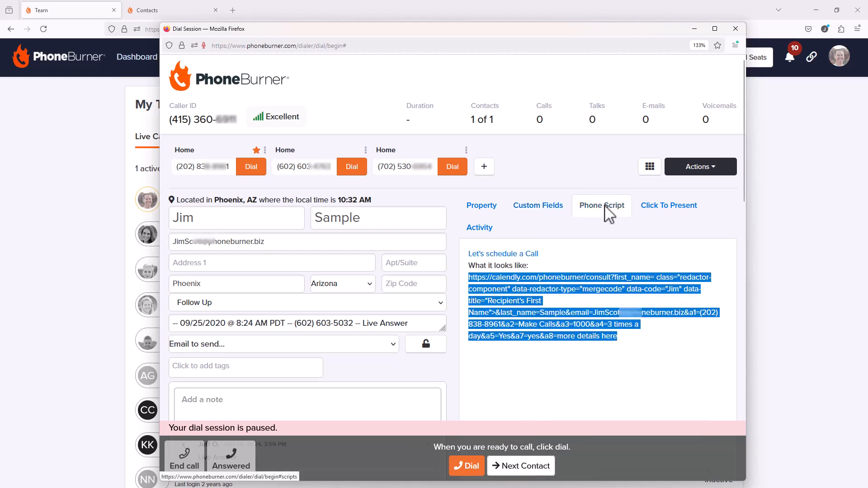
click(584, 258)
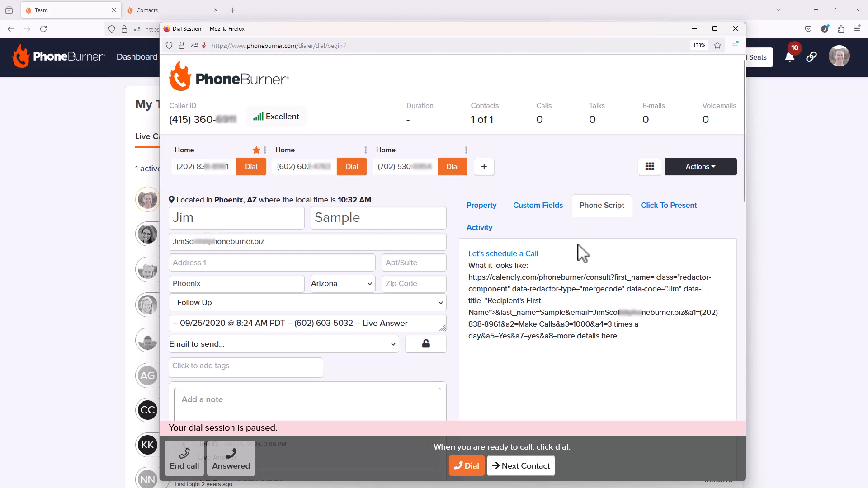
click(530, 258)
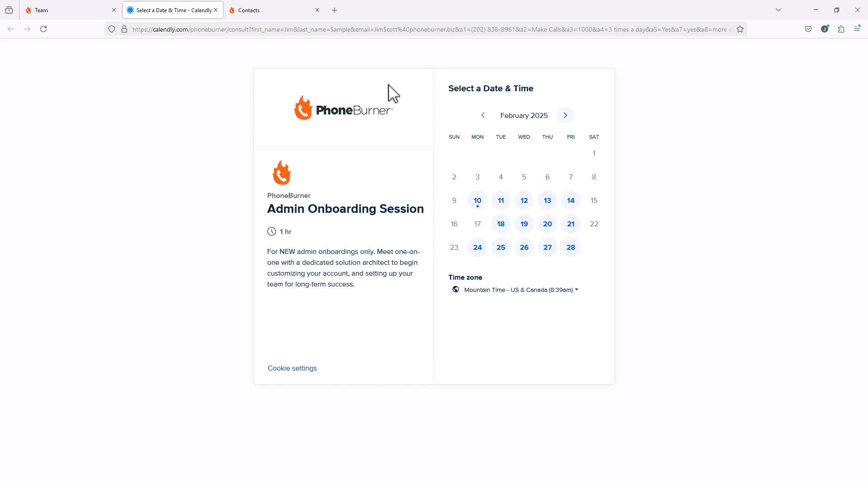
Book February 11 at 7:30am to reach the prefilled Calendly details form, then open a blank tab
click(502, 203)
click(604, 149)
click(629, 149)
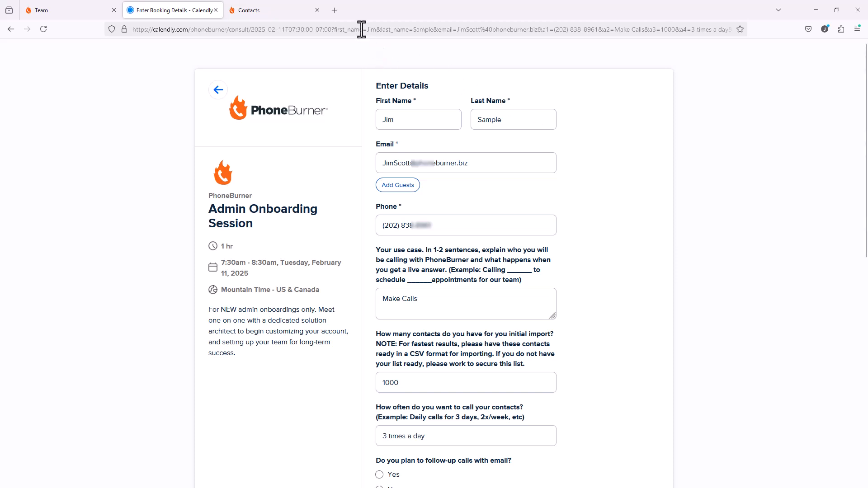
click(337, 10)
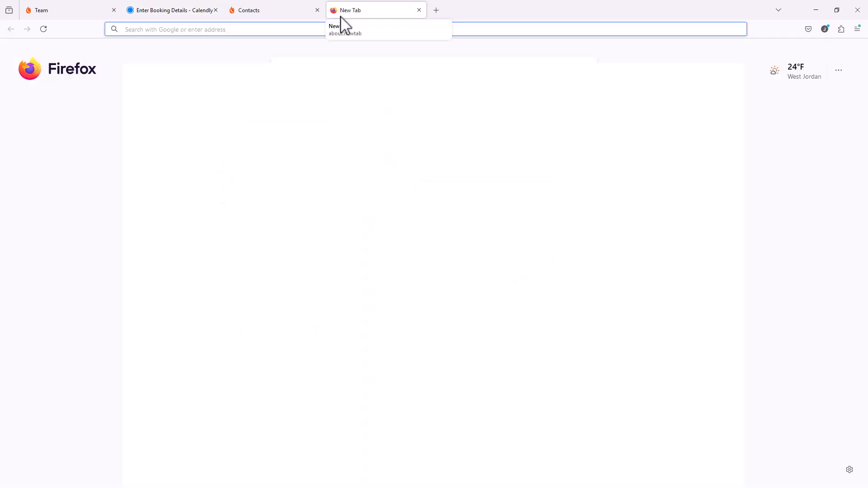
Search Google for 'create prefilled calendly links'
text(create pr)
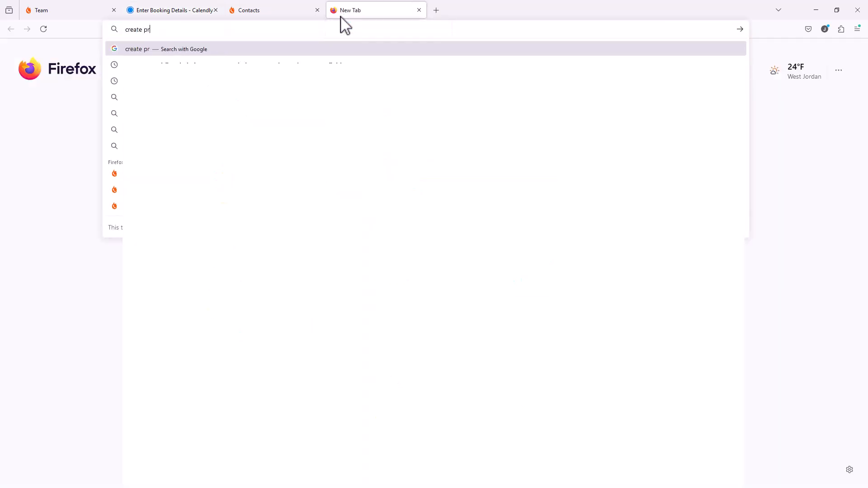
text(efilled )
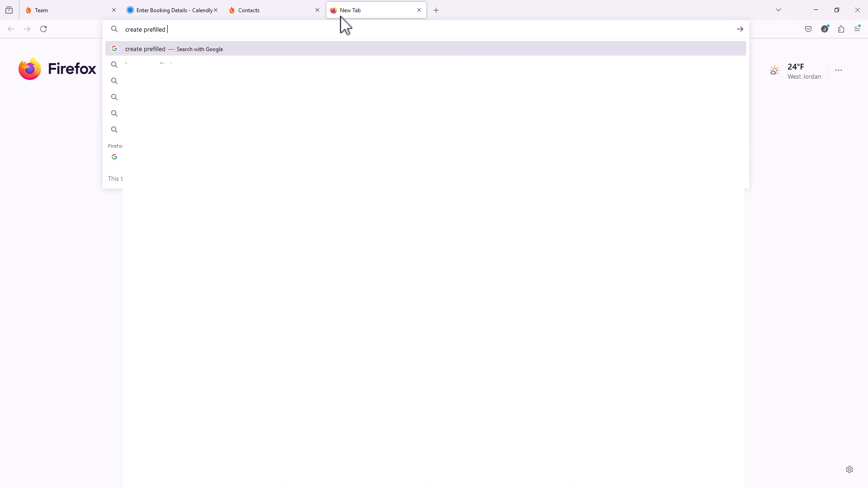
text(calendly links)
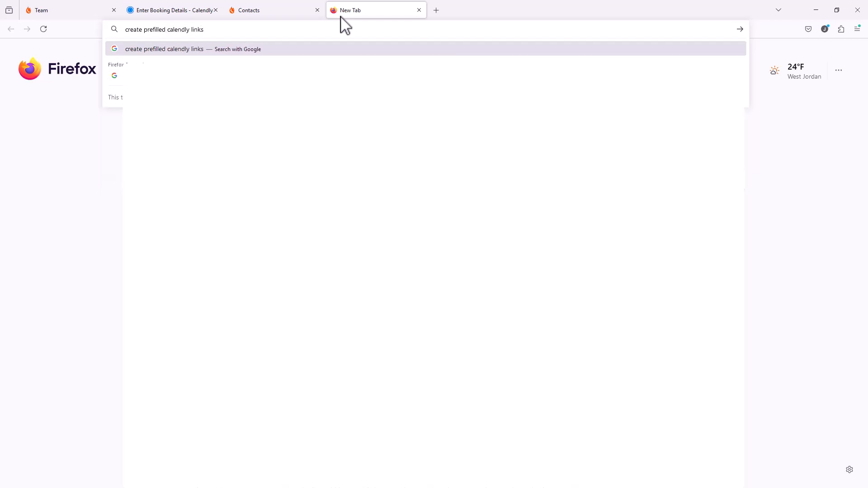
key(Return)
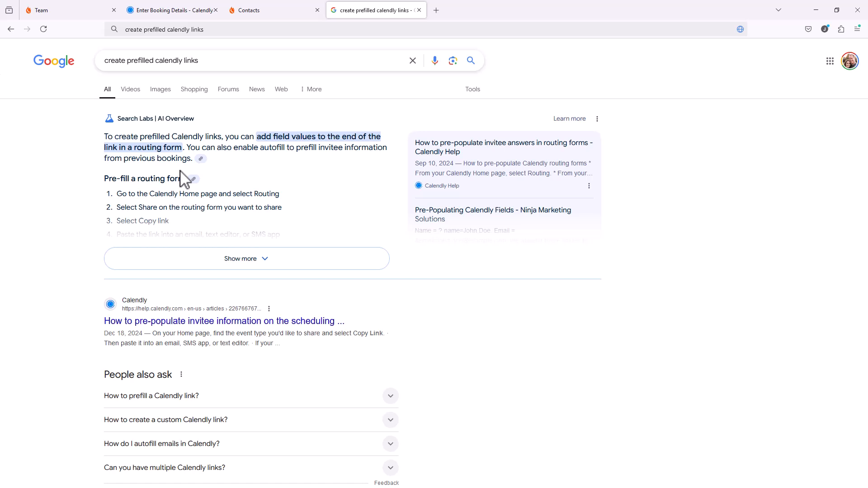
Expand Google's AI Overview to show every prefill and autofill step
click(240, 265)
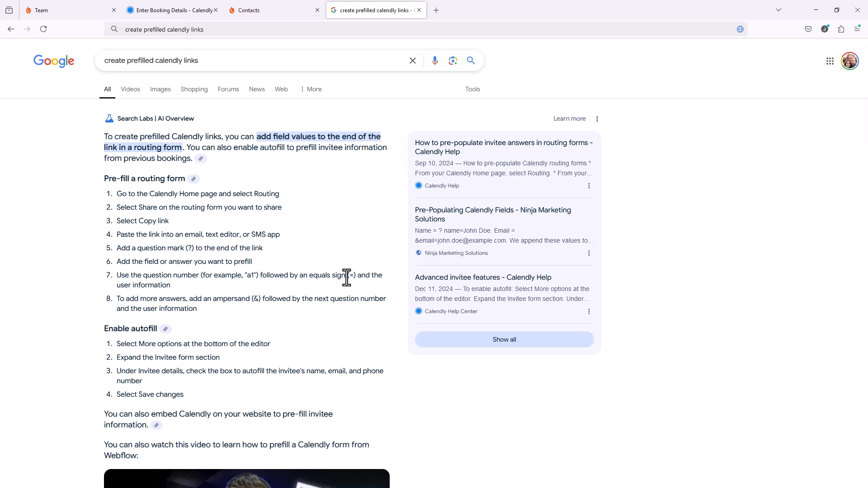
Go from the Team page through Dial Sessions to Phone Scripts and edit Dynamic Calendly Link
click(59, 10)
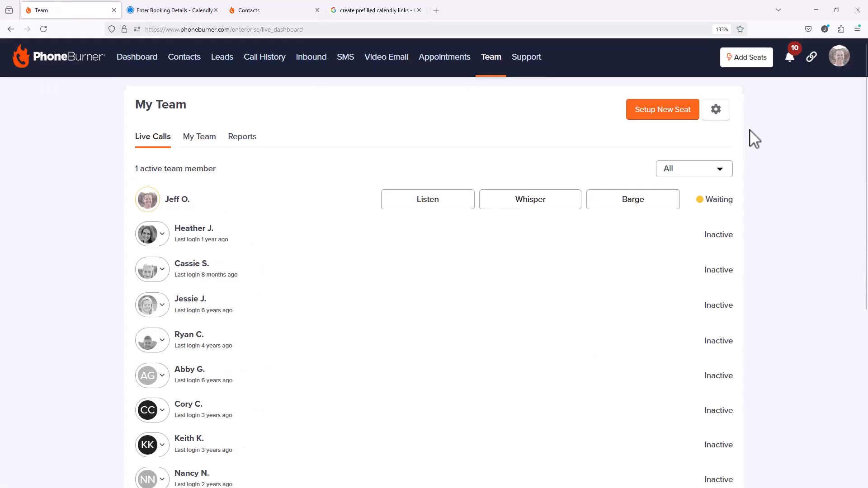
click(843, 66)
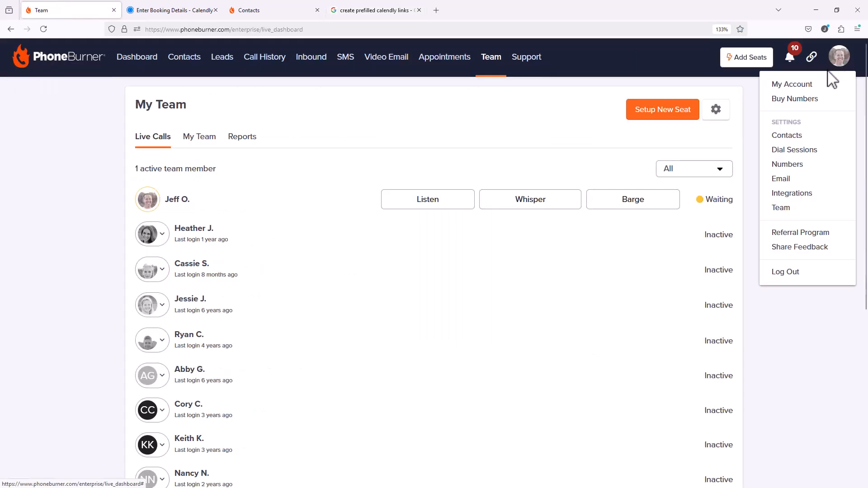
click(792, 154)
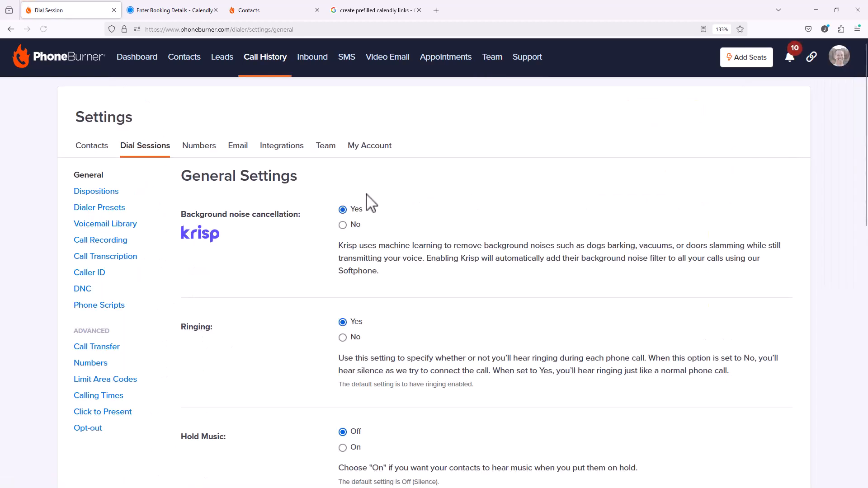
click(126, 306)
scroll(493, 290, down, 3)
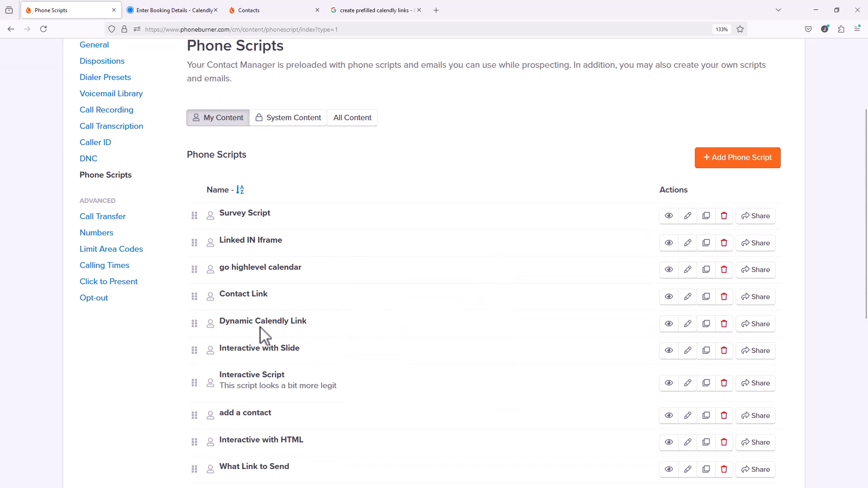
click(684, 329)
scroll(497, 271, down, 4)
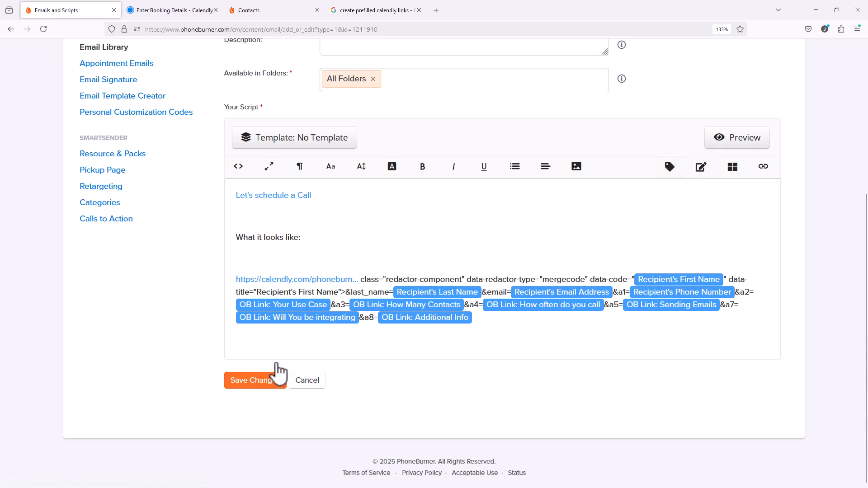
In HTML view, replace the shortened link text with the full Calendly href URL
click(238, 165)
scroll(382, 238, down, 5)
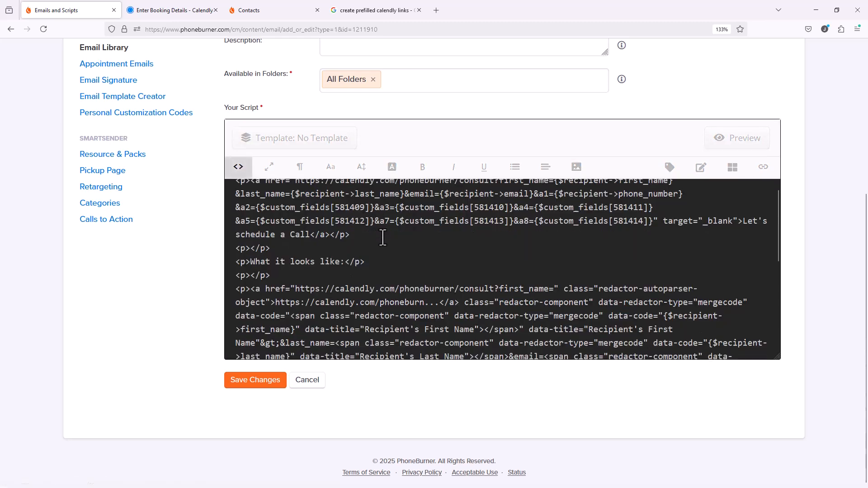
scroll(383, 239, up, 3)
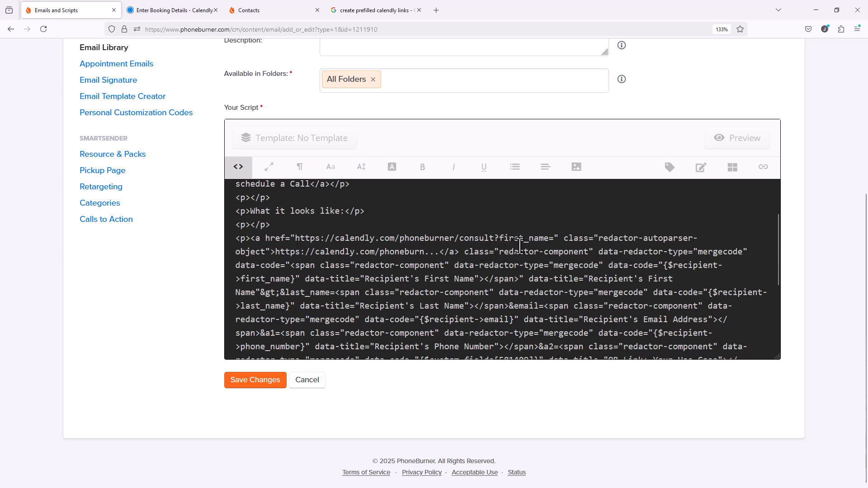
drag(555, 238, 293, 243)
key(ctrl+c)
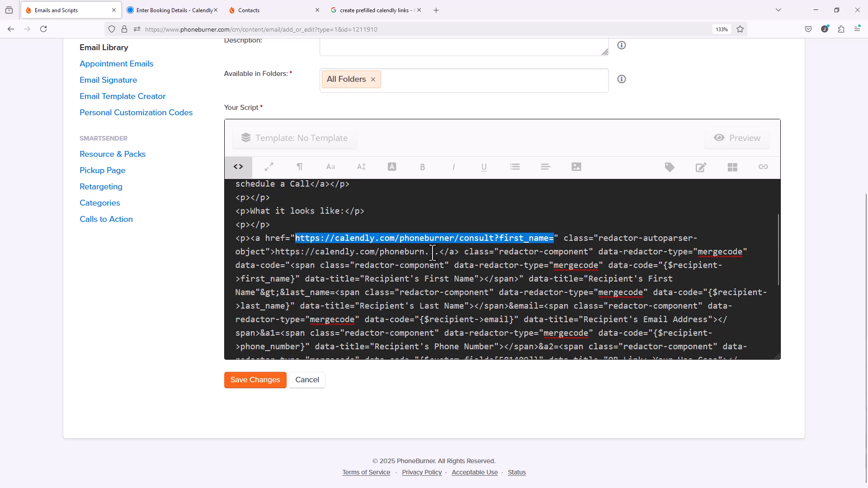
drag(439, 254, 275, 254)
key(ctrl+v)
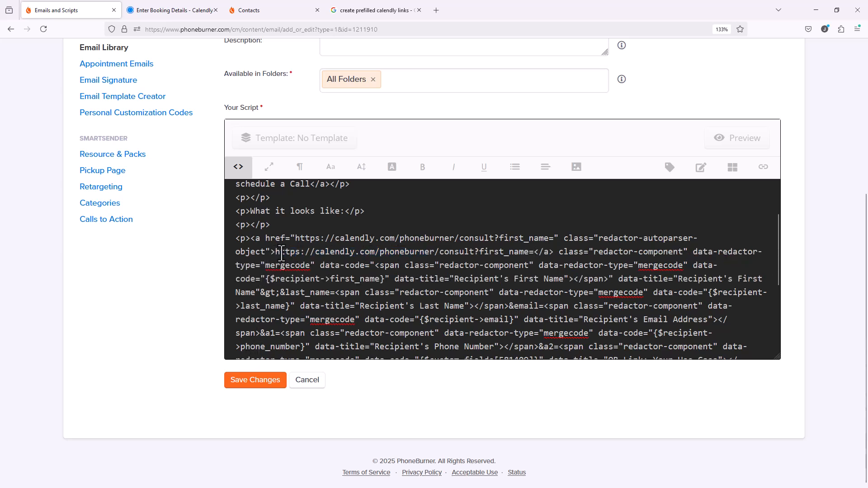
click(240, 168)
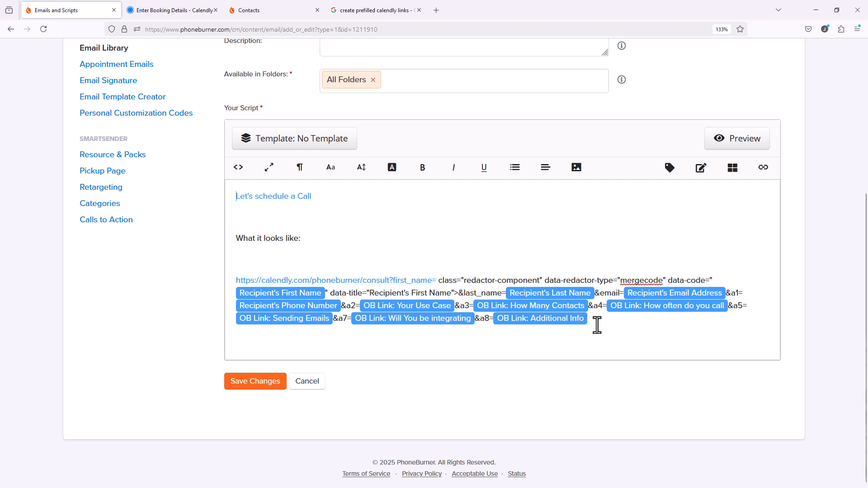
Paste the Calendly URL on a new line under 'What it looks like:', unlinking and relinking it
click(311, 238)
key(Return)
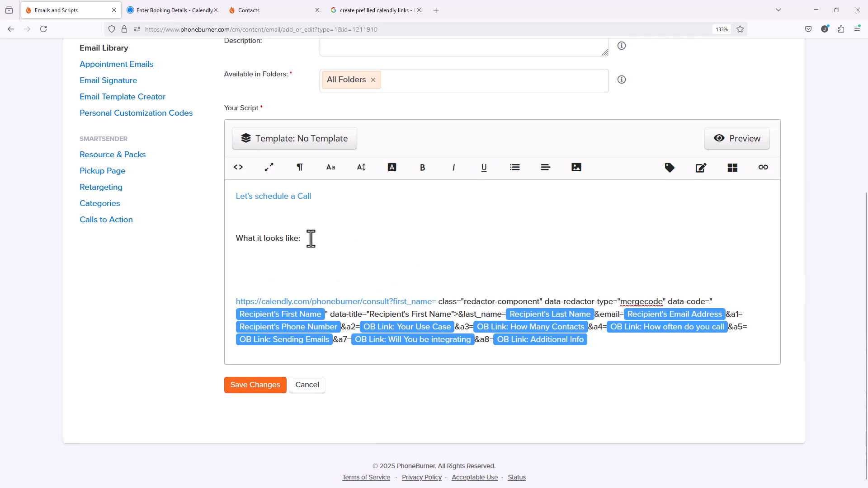
key(ctrl+v)
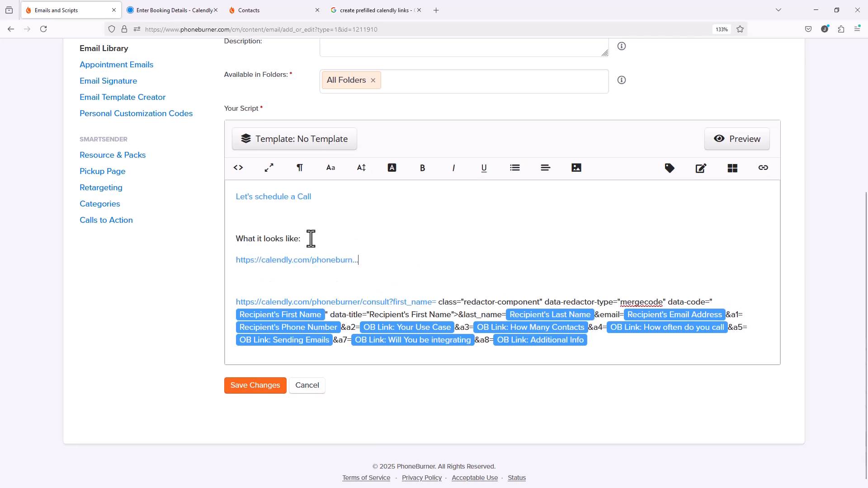
click(343, 261)
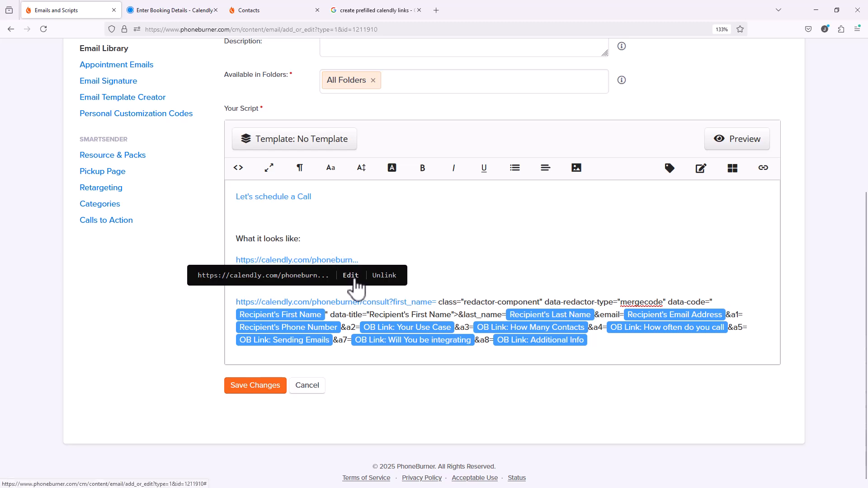
click(387, 277)
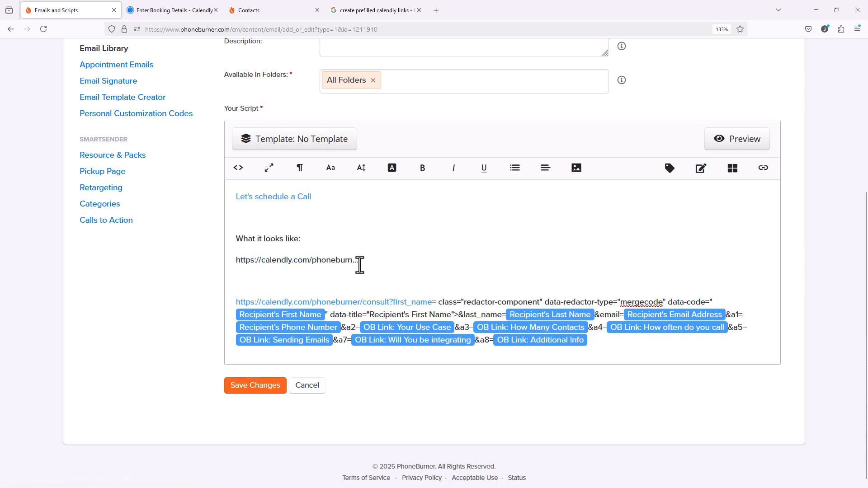
drag(359, 262, 238, 262)
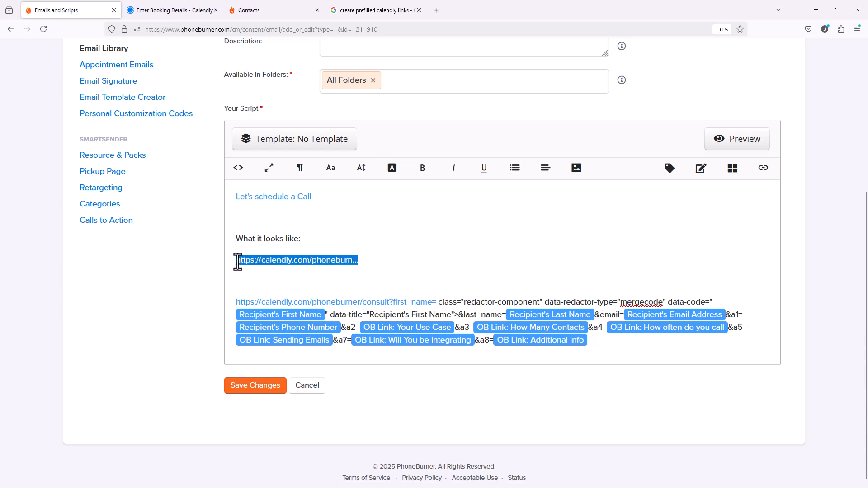
text(https://calendly.com/phoneburn...)
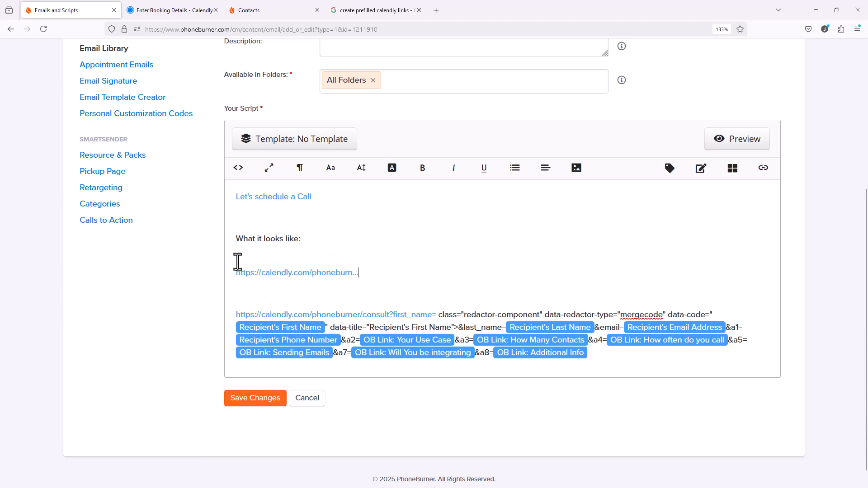
Edit the link so its text is the full URL and it opens in a new tab
click(305, 277)
click(359, 288)
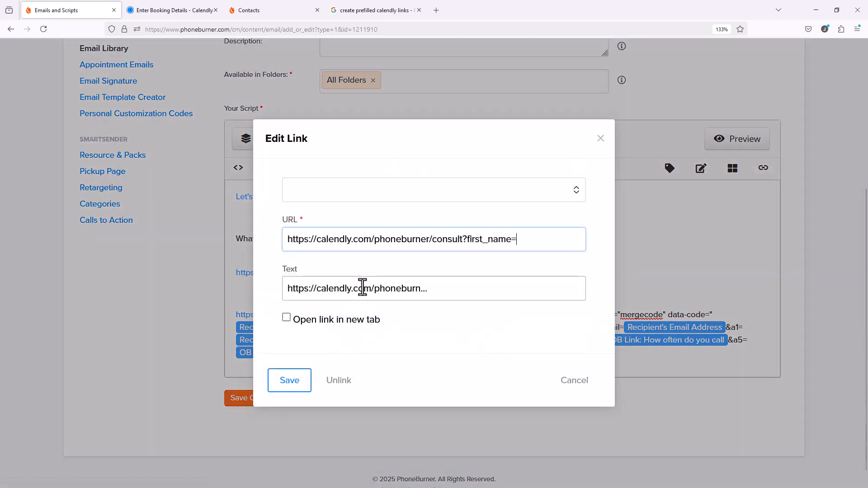
drag(455, 291, 272, 267)
key(ctrl+v)
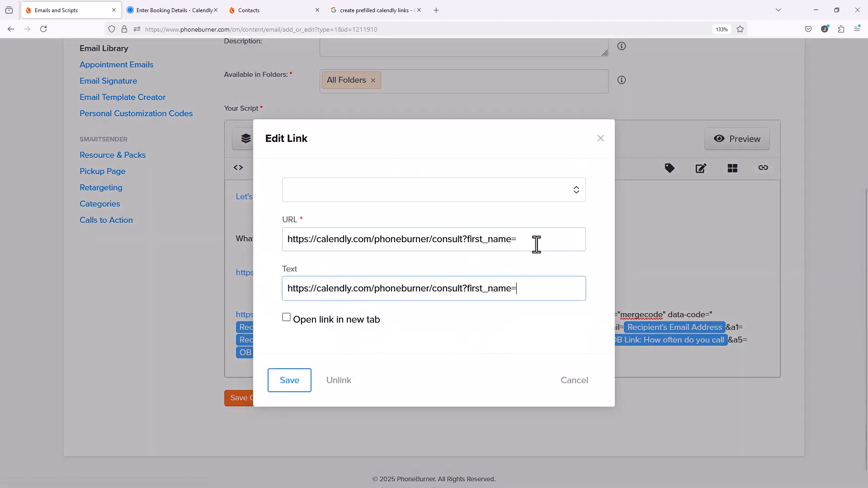
drag(537, 244, 288, 221)
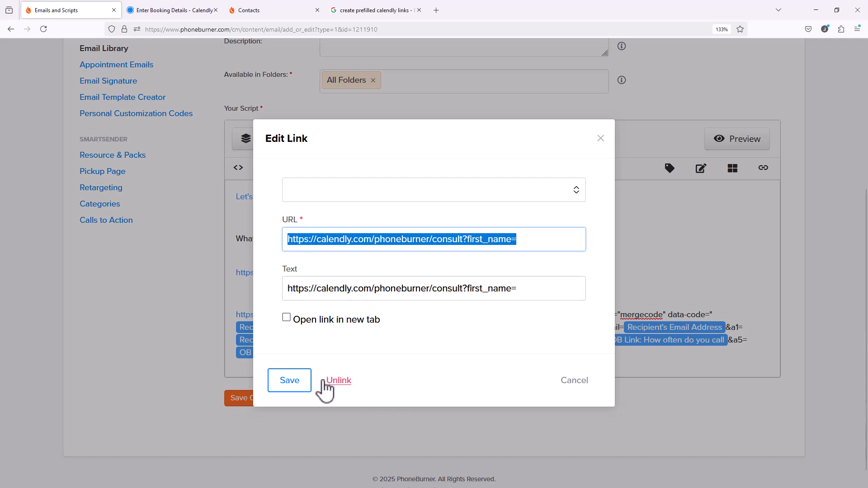
click(483, 318)
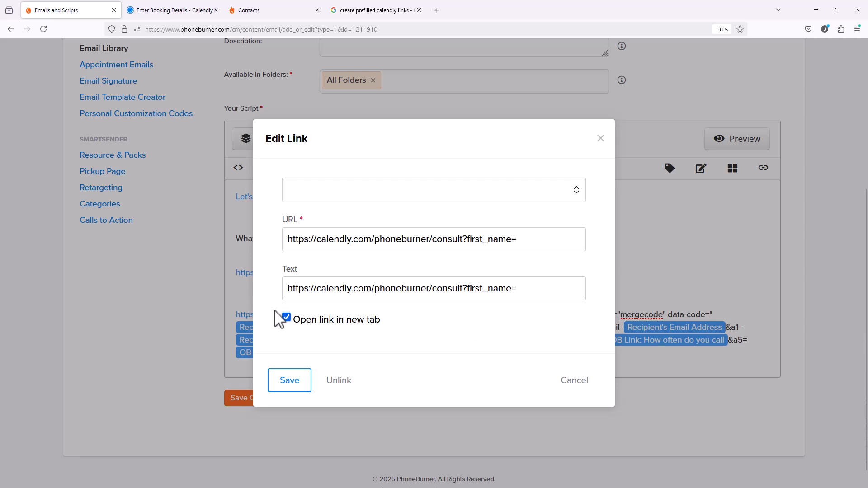
click(304, 387)
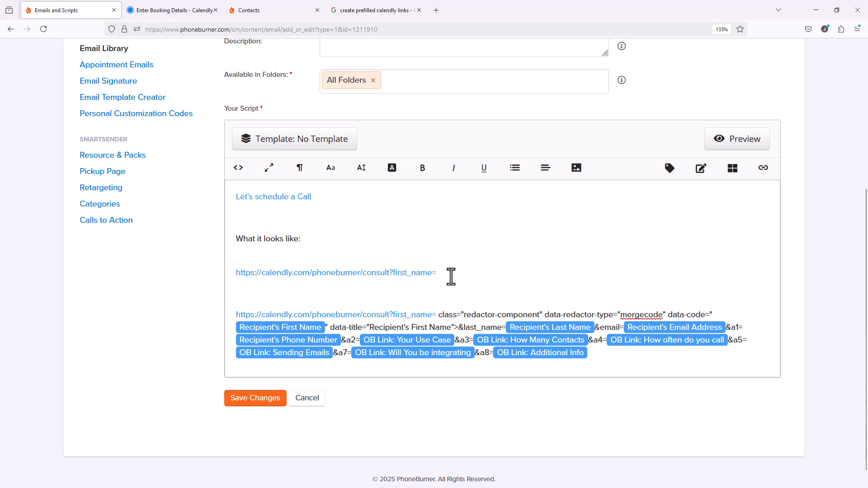
Unlink the Calendly URL and insert the Recipient's First Name tag after first_name=
click(429, 278)
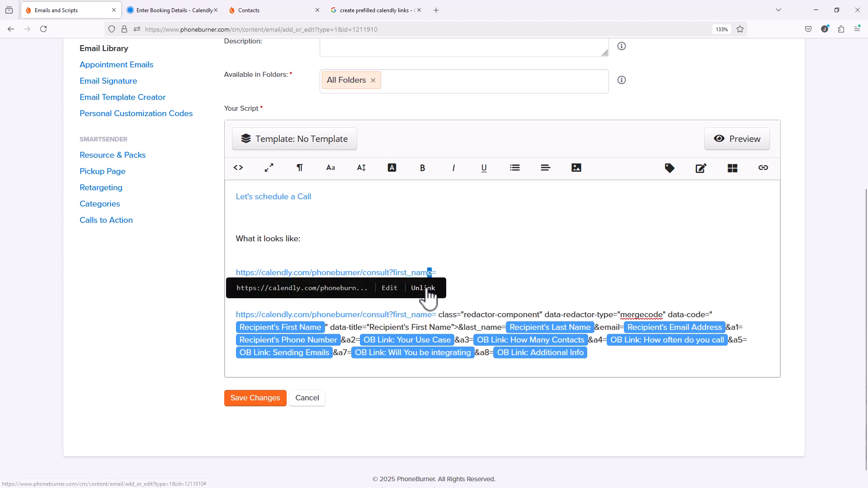
click(418, 287)
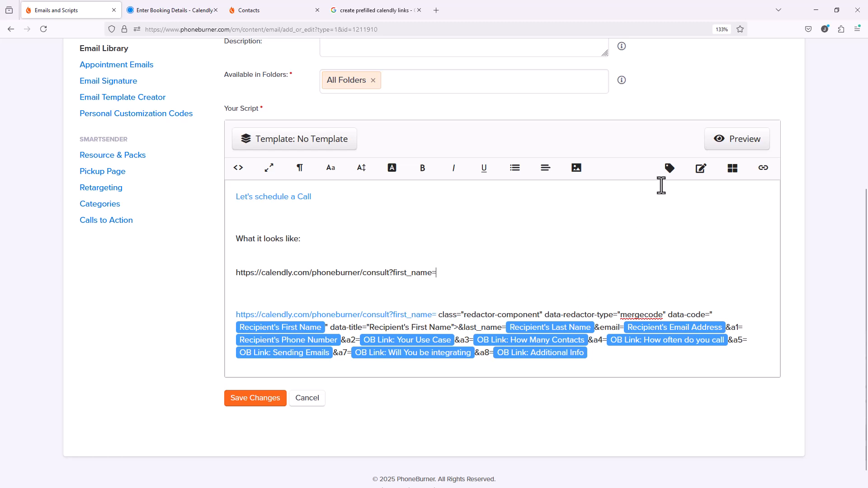
click(670, 168)
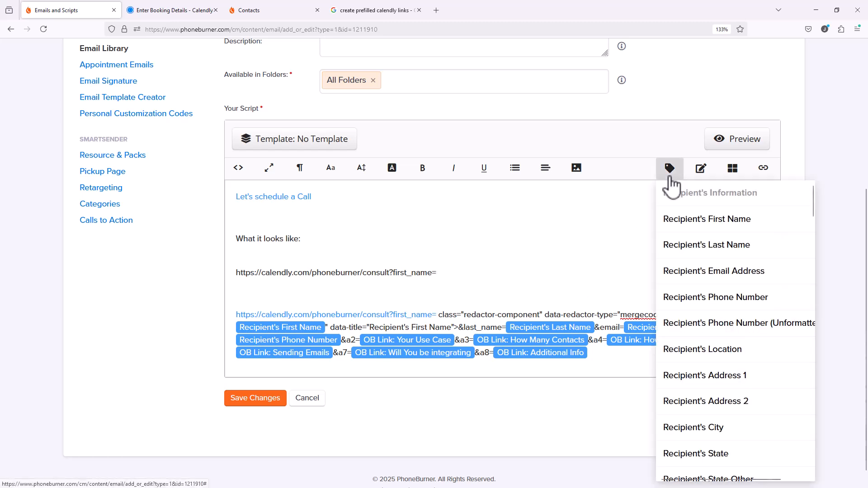
click(679, 219)
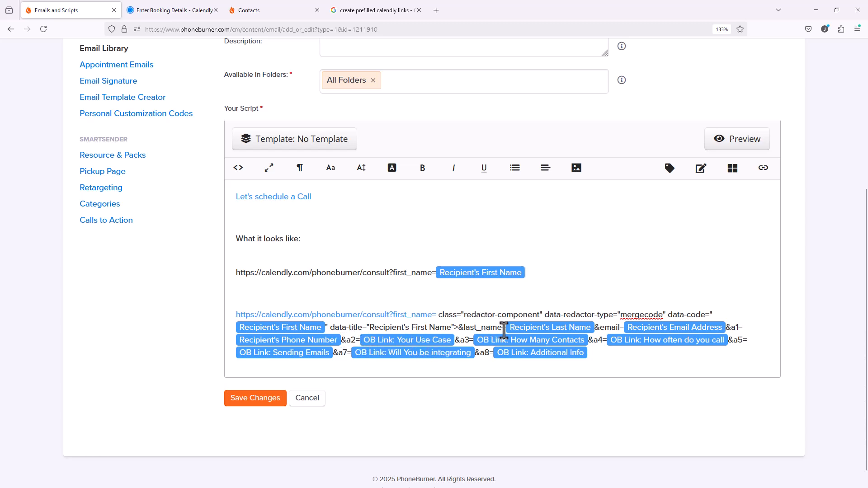
Add &last_name= with the Recipient's Last Name tag, then append &email=
drag(504, 330, 459, 326)
key(ctrl+c)
click(541, 271)
key(ctrl+v)
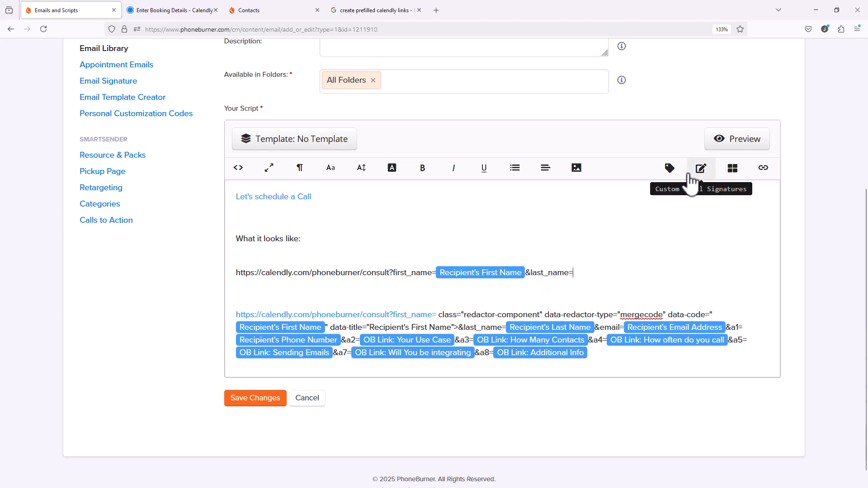
click(670, 170)
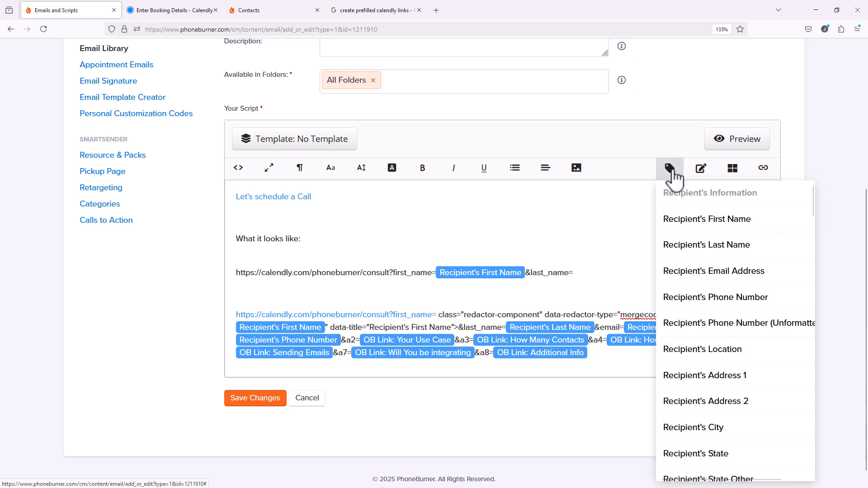
click(684, 245)
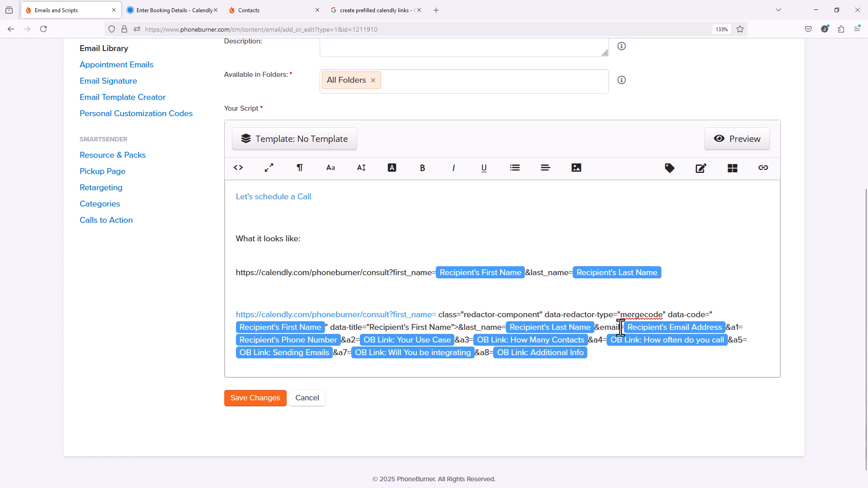
drag(625, 328, 597, 327)
click(676, 271)
text(&email=)
click(392, 15)
scroll(219, 364, down, 3)
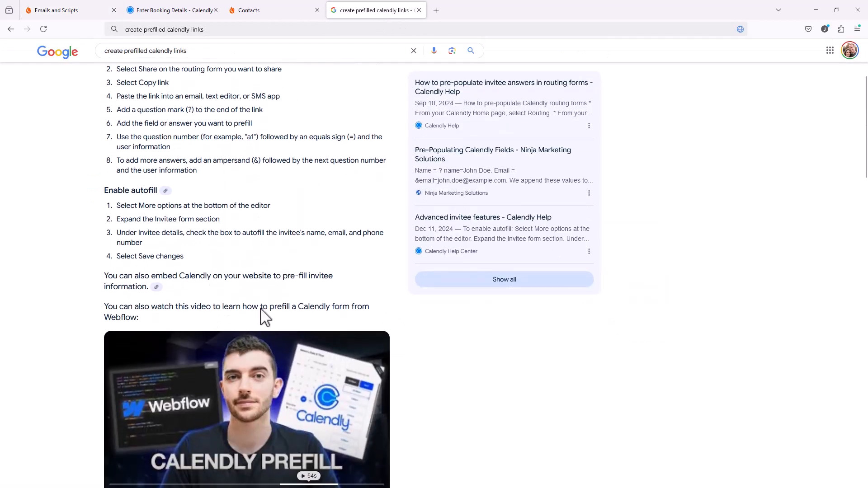
scroll(287, 287, up, 3)
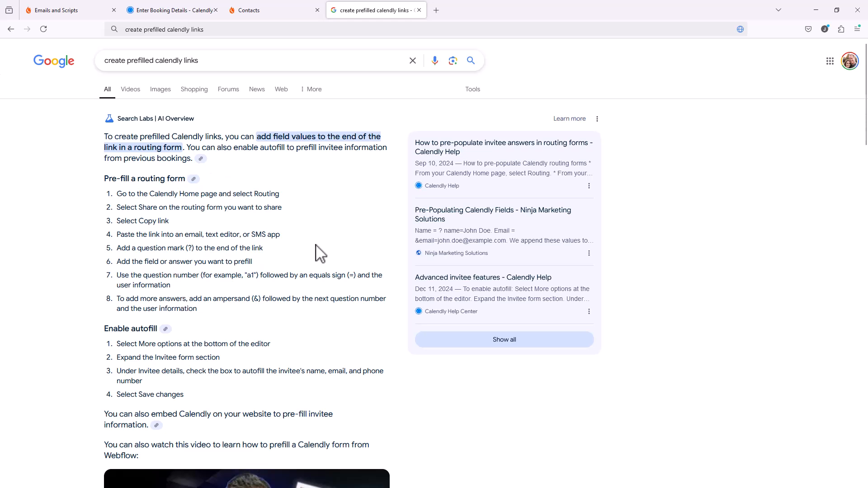
click(57, 9)
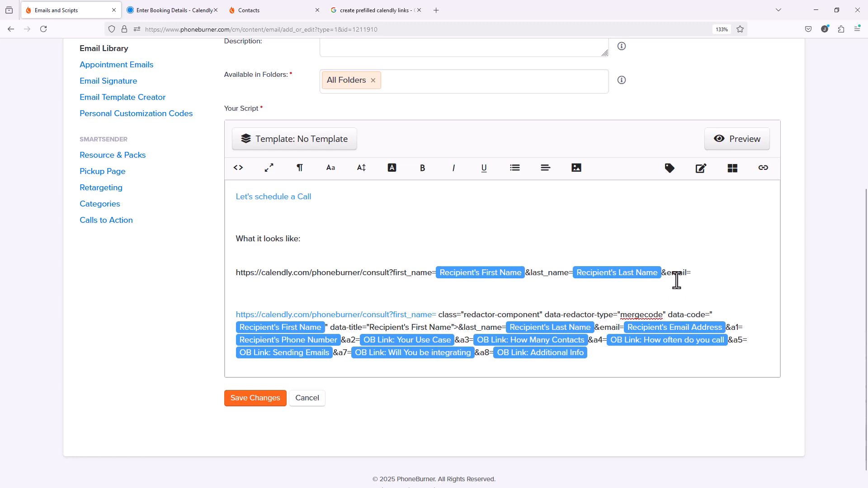
Insert the Recipient's Email Address tag after &email= and copy &a1= to follow it
click(669, 169)
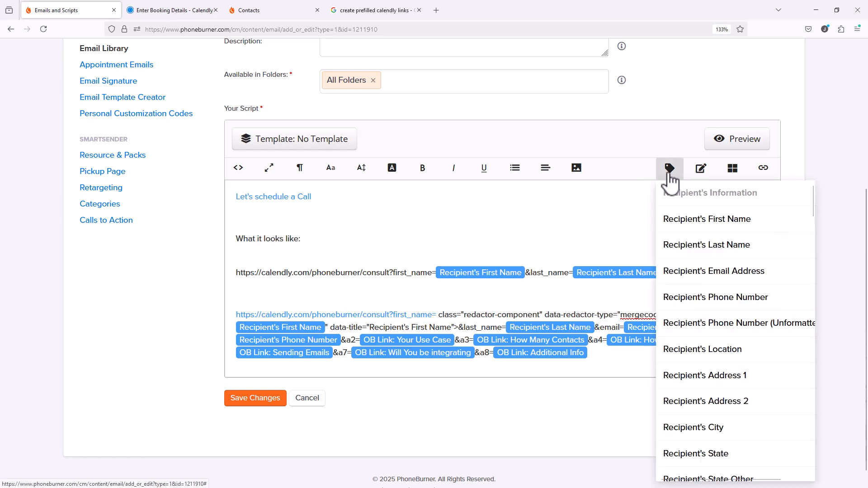
click(669, 169)
click(670, 169)
click(674, 272)
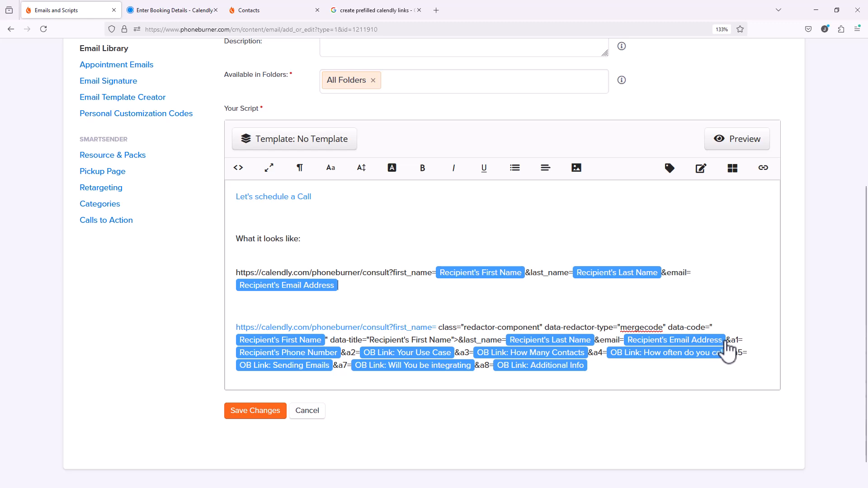
drag(726, 341, 742, 341)
click(382, 288)
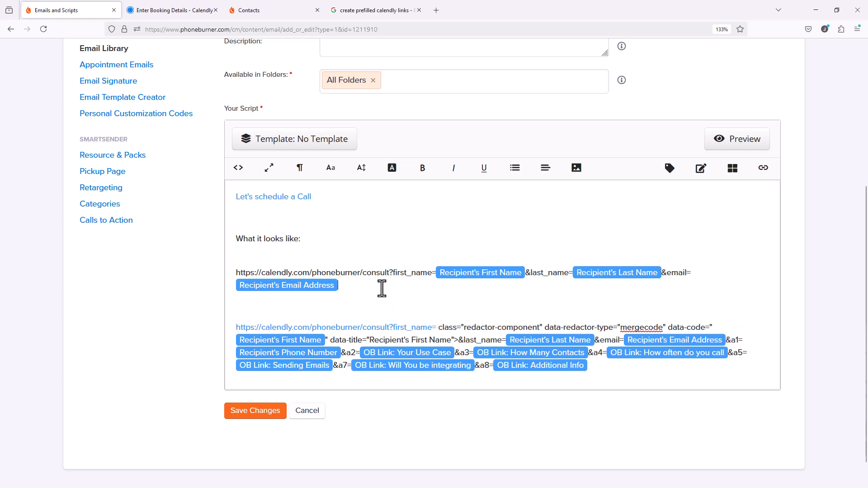